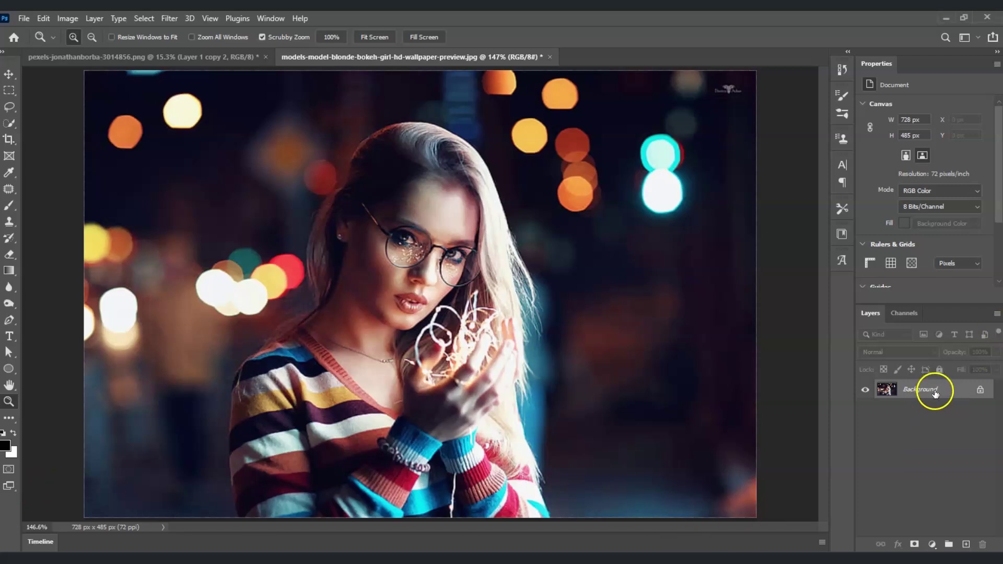
# Duplicate the photo layer with Ctrl+J, rename the copy 'Background' and select it
pyautogui.hotkey('ctrl', 'j')
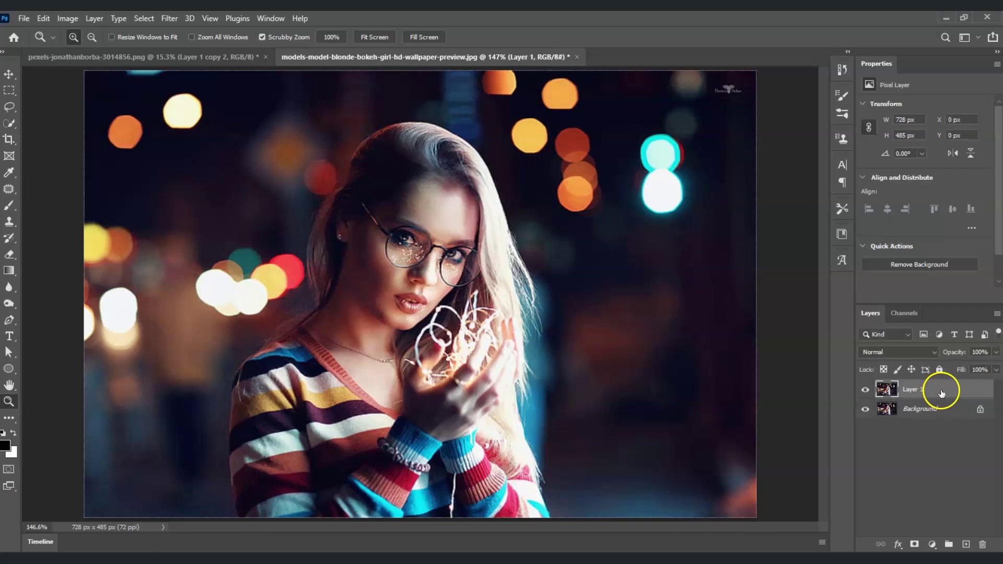
pyautogui.doubleClick(914, 390)
pyautogui.write('Back')
pyautogui.write('gournd')
pyautogui.press('BackSpace')
pyautogui.press('BackSpace')
pyautogui.press('BackSpace')
pyautogui.press('BackSpace')
pyautogui.press('BackSpace')
pyautogui.write('round')
pyautogui.click(942, 450)
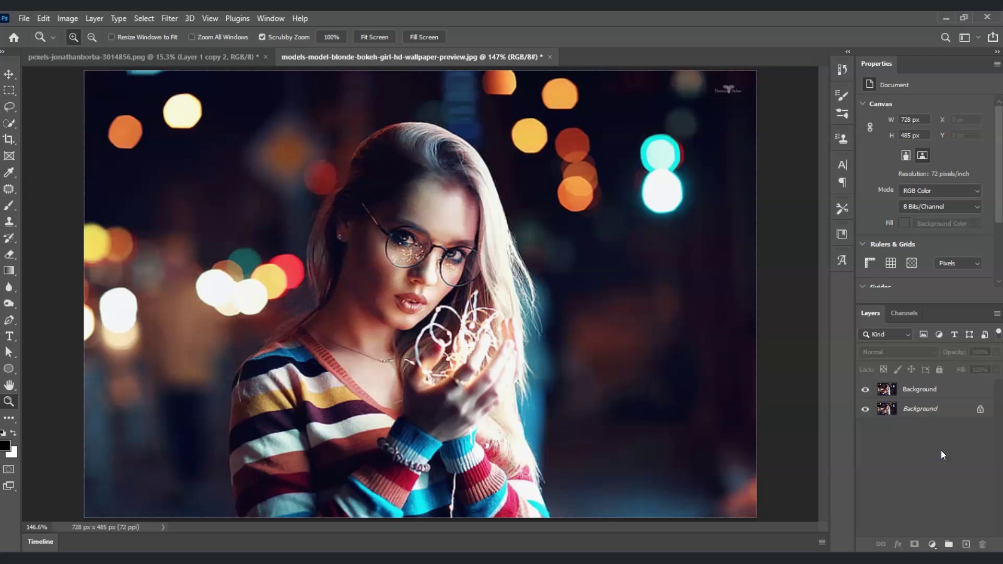
pyautogui.click(930, 389)
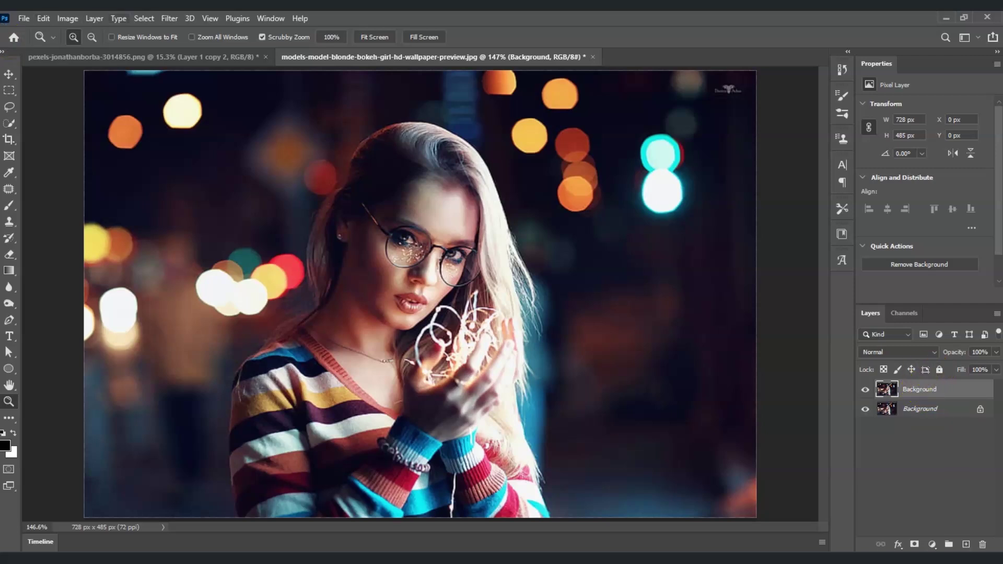
# Use Select > Subject, then subtract the bokeh near her hair with Quick Selection
pyautogui.click(145, 18)
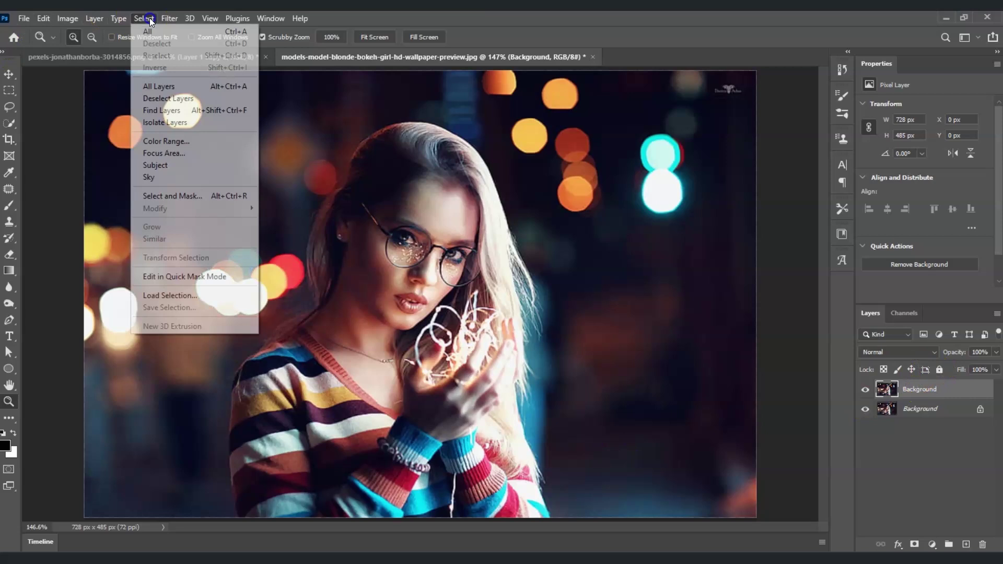
pyautogui.click(166, 166)
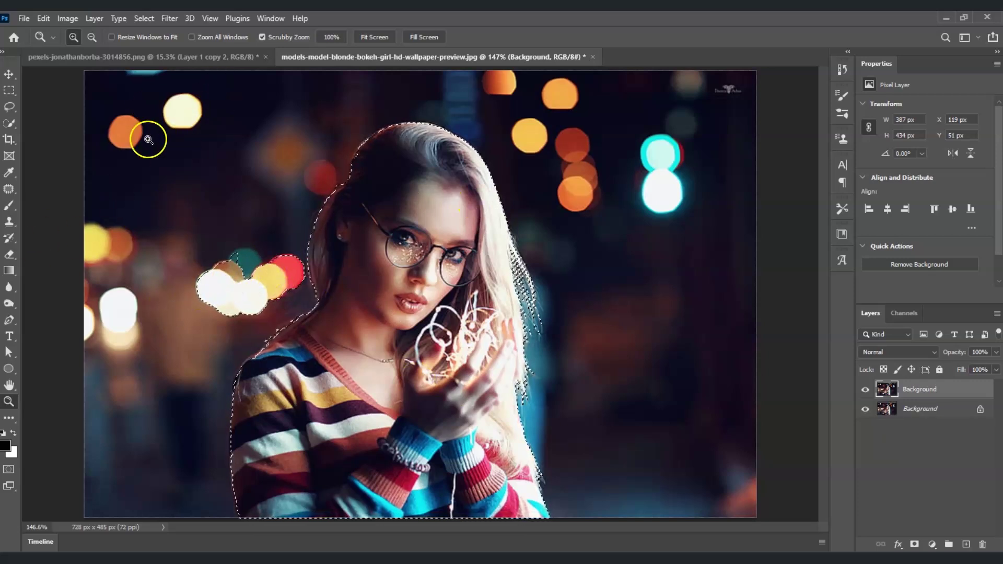
pyautogui.click(11, 124)
pyautogui.click(113, 37)
pyautogui.moveTo(303, 296); pyautogui.dragTo(280, 292)
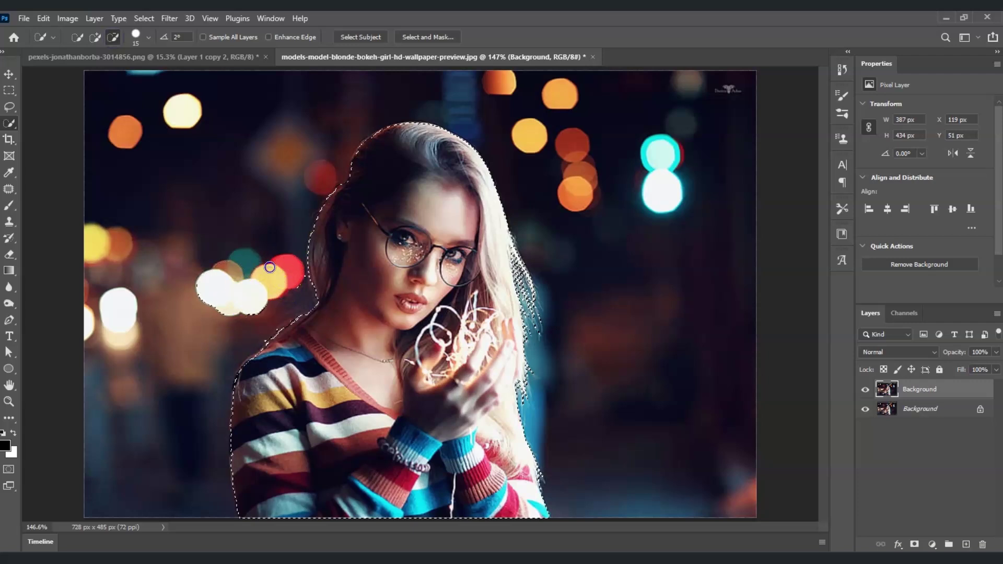
pyautogui.moveTo(219, 305)
pyautogui.mouseDown()
pyautogui.moveTo(192, 279)
pyautogui.moveTo(240, 316)
pyautogui.mouseUp()
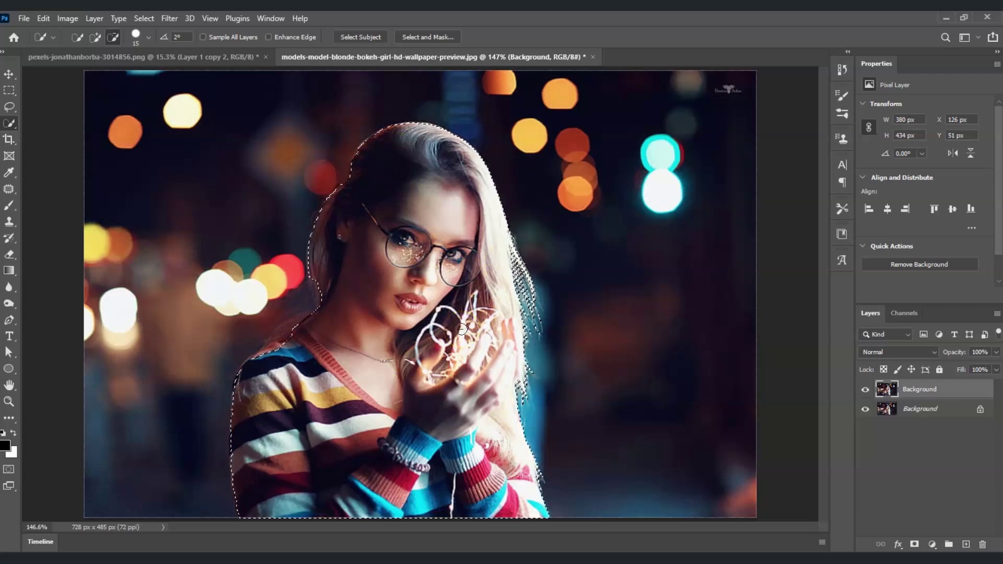
# Copy the woman to Layer 1, check the cutout, then select the middle Background layer
pyautogui.hotkey('ctrl', 'j')
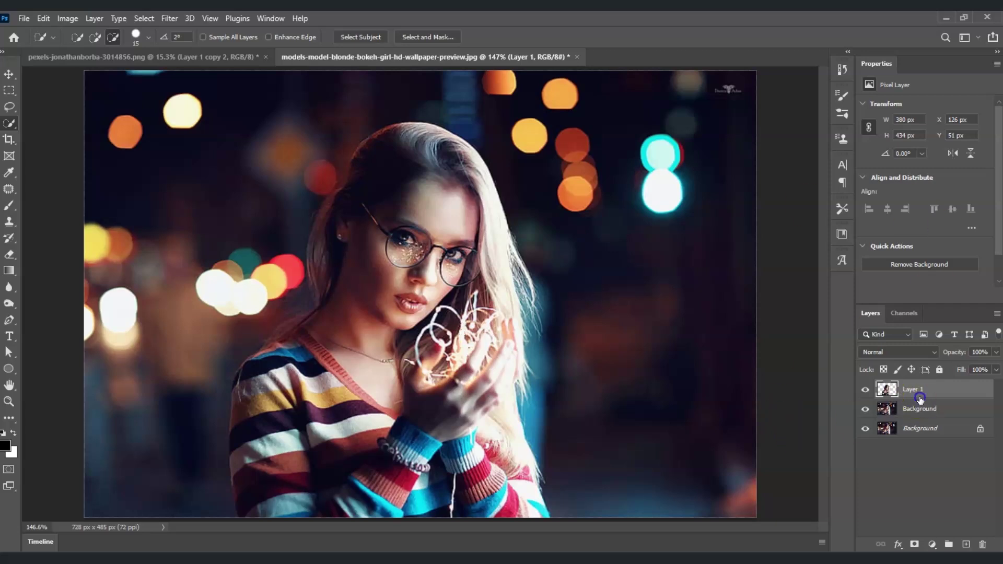
pyautogui.click(865, 409)
pyautogui.click(866, 426)
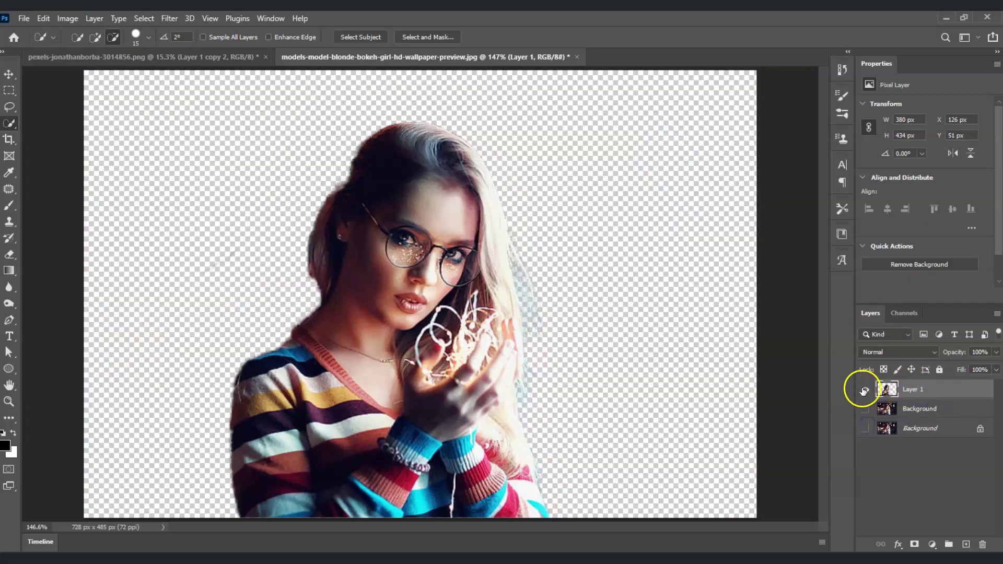
pyautogui.click(866, 389)
pyautogui.click(865, 409)
pyautogui.keyDown('alt'); pyautogui.click(865, 412); pyautogui.keyUp('alt')
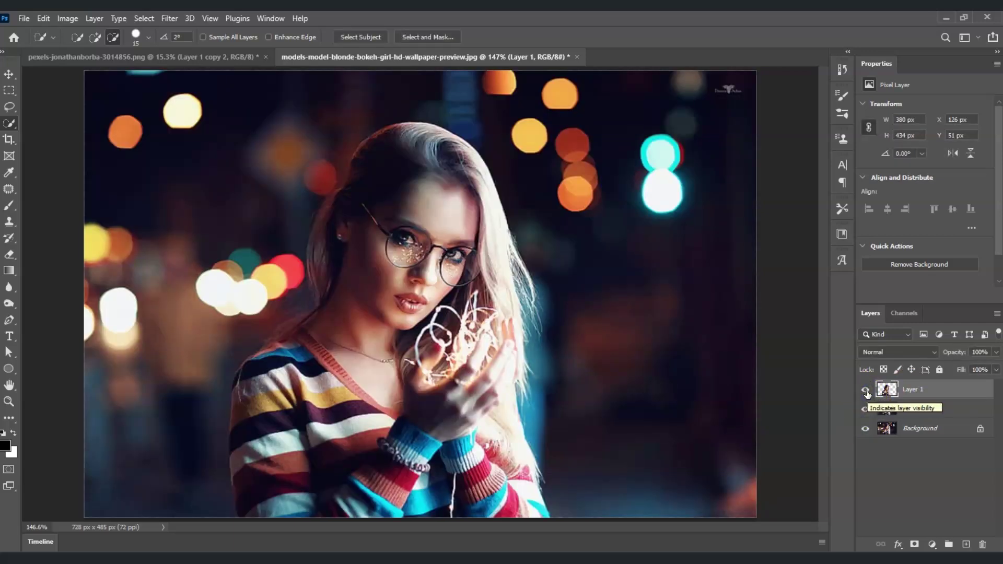
pyautogui.click(935, 410)
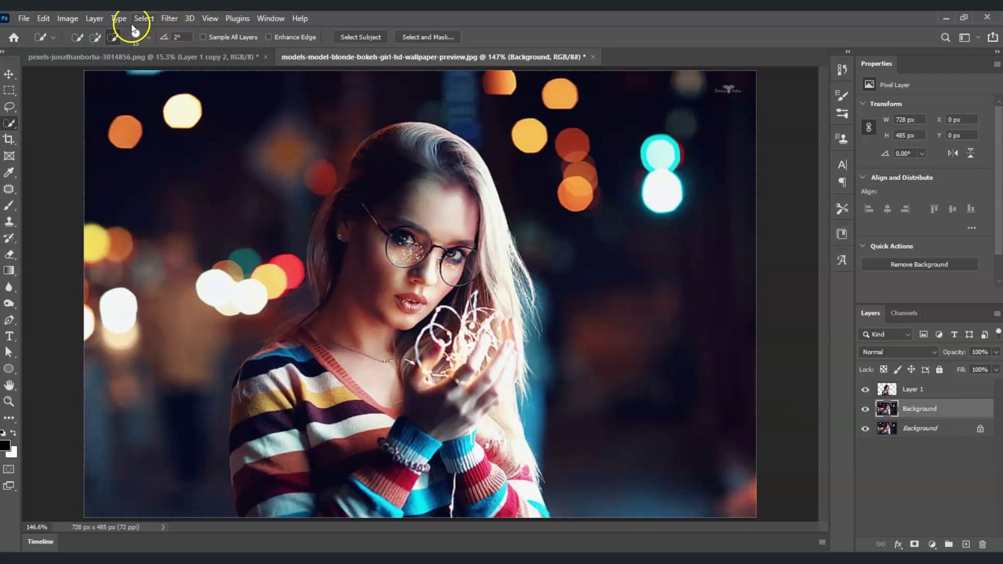
# Apply Filter > Other > Maximum at a 25-pixel radius to the middle background copy
pyautogui.click(174, 19)
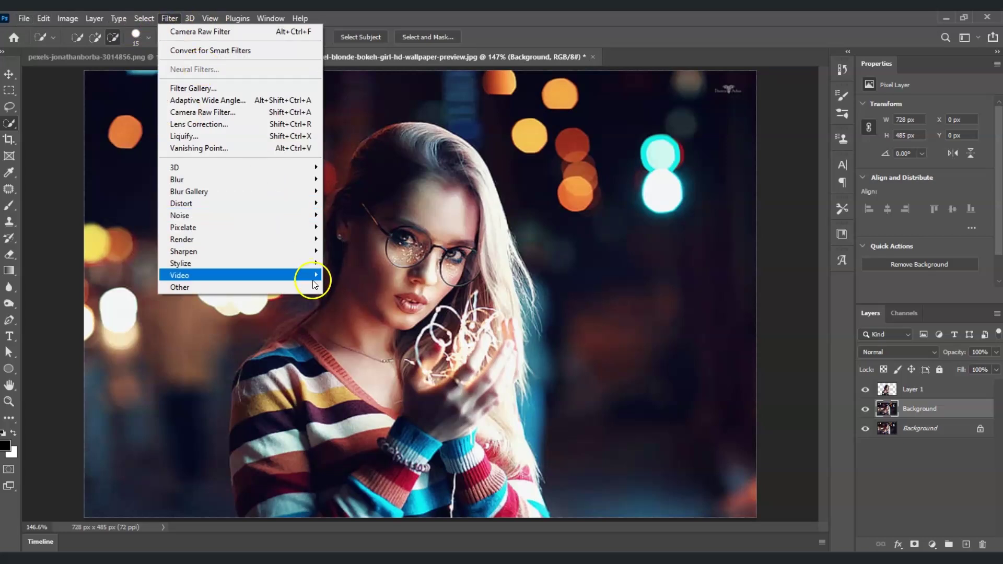
pyautogui.moveTo(305, 286)
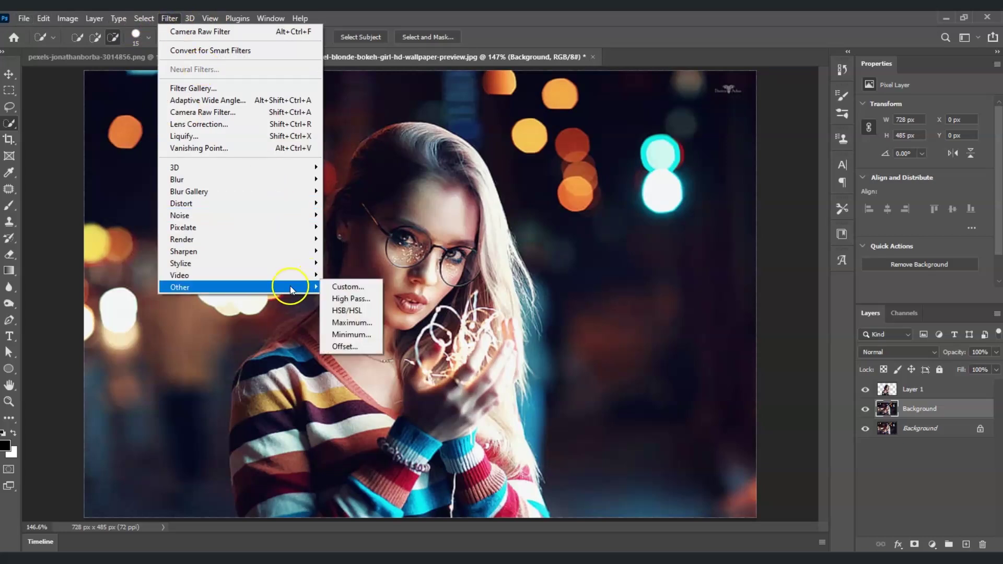
pyautogui.click(353, 323)
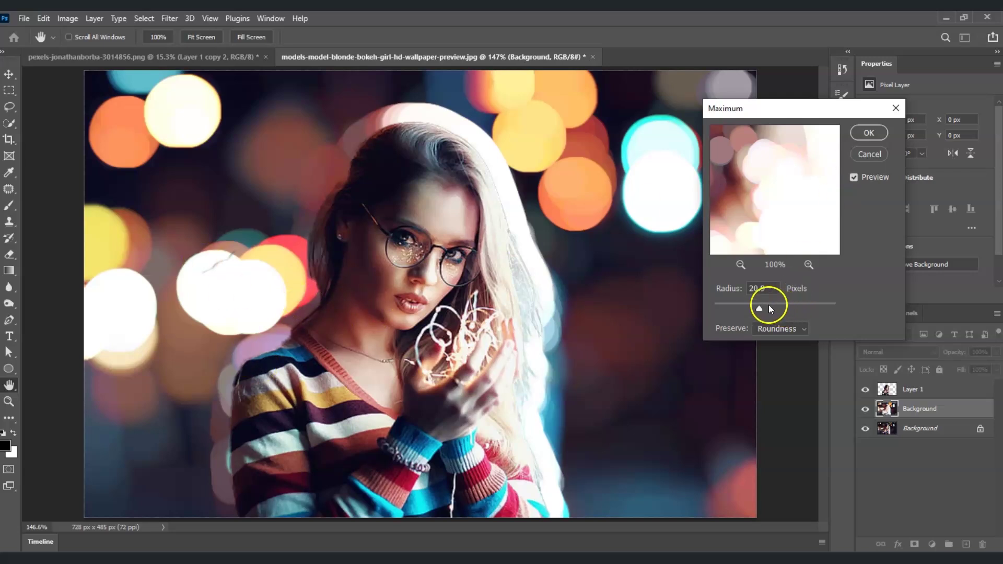
pyautogui.click(769, 305)
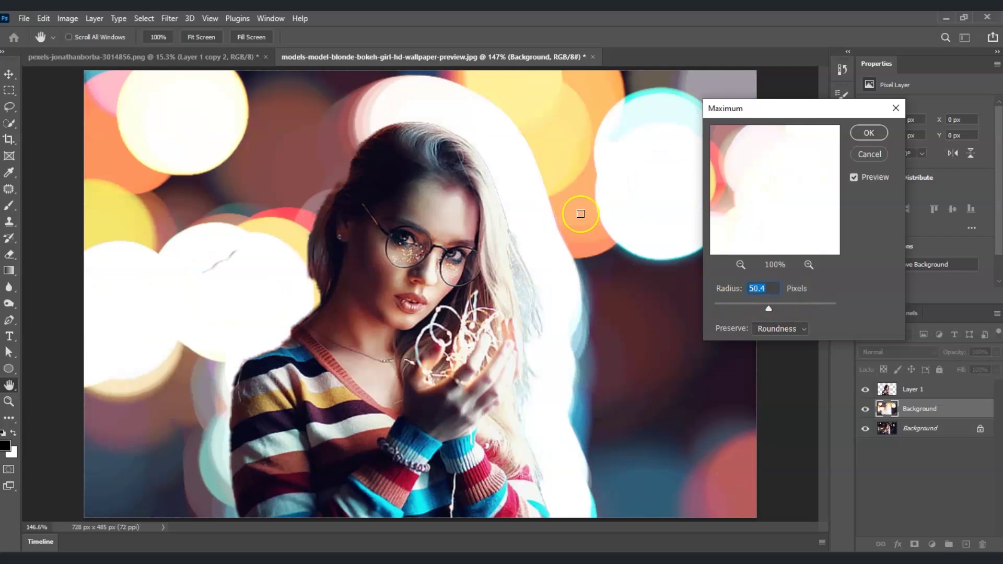
pyautogui.moveTo(758, 306); pyautogui.dragTo(758, 308)
pyautogui.write('25.')
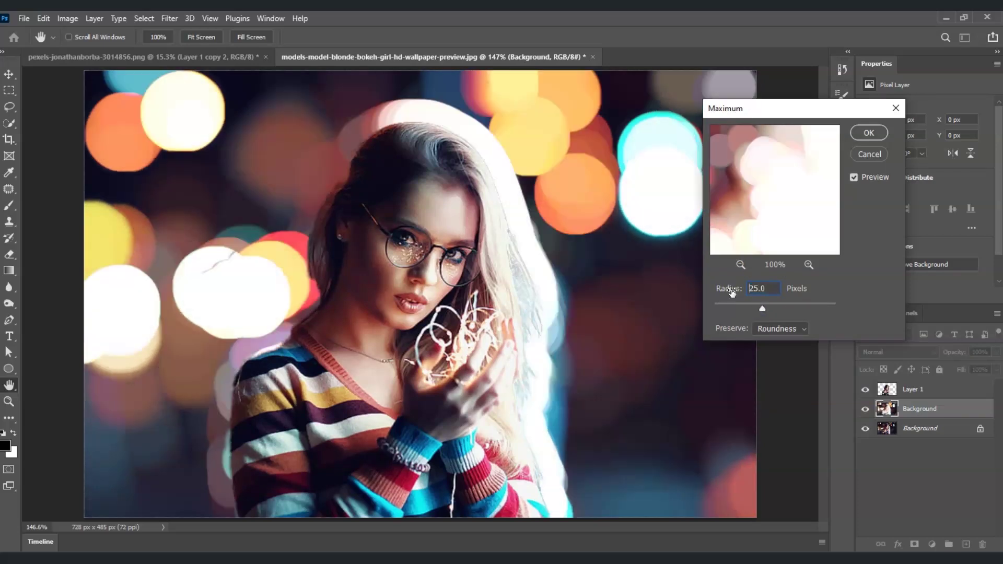
pyautogui.press('Return')
pyautogui.press('w')
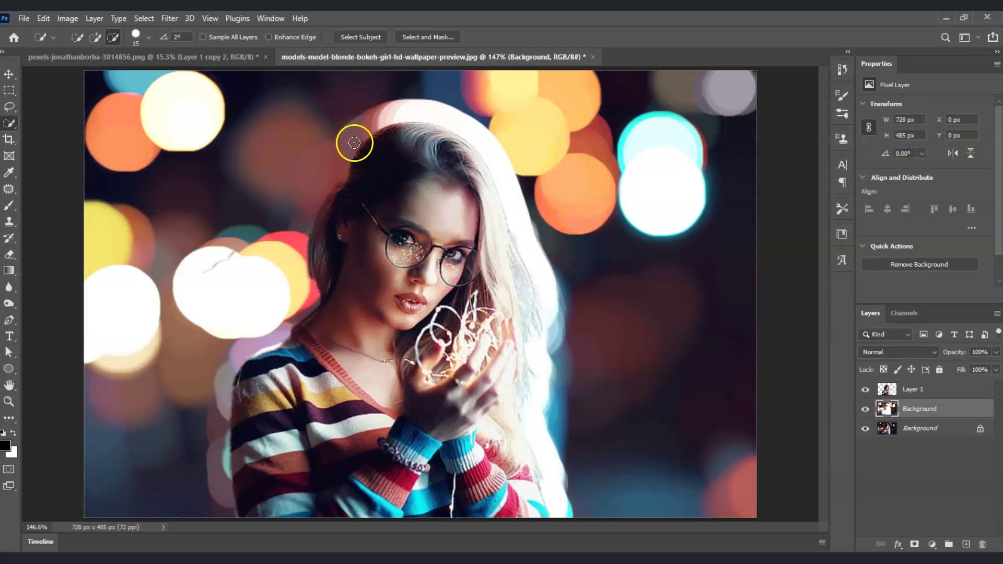
# Add a layer mask to the Maximum-filtered Background layer
pyautogui.click(435, 124)
pyautogui.click(942, 407)
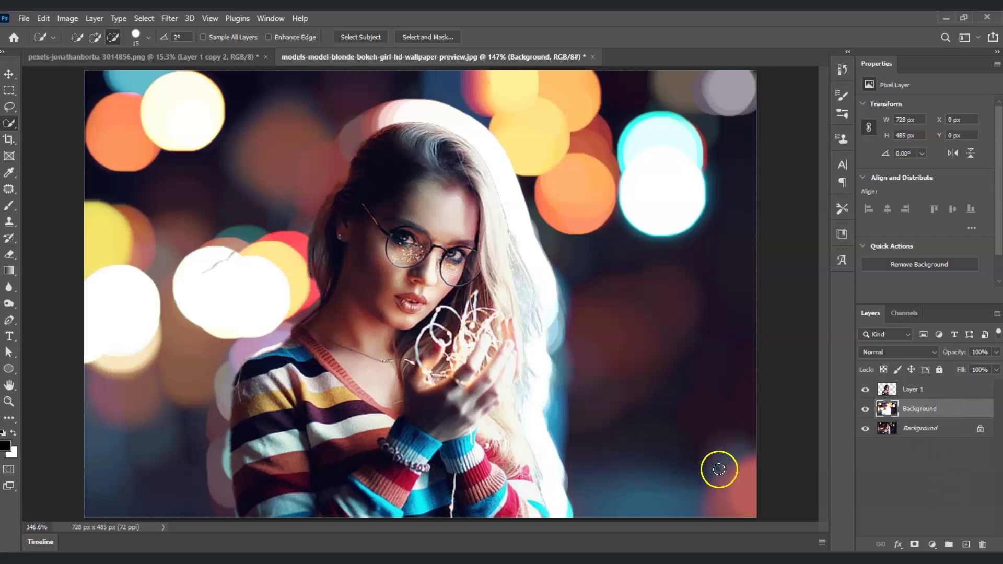
pyautogui.click(914, 543)
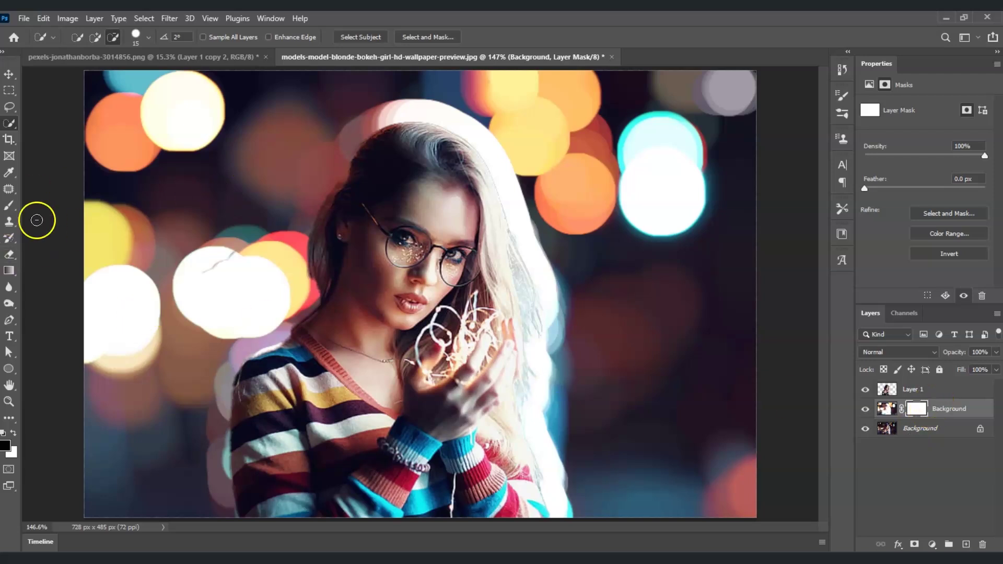
# With the Brush at 68% opacity, paint black over the white halo by her hair
pyautogui.click(13, 210)
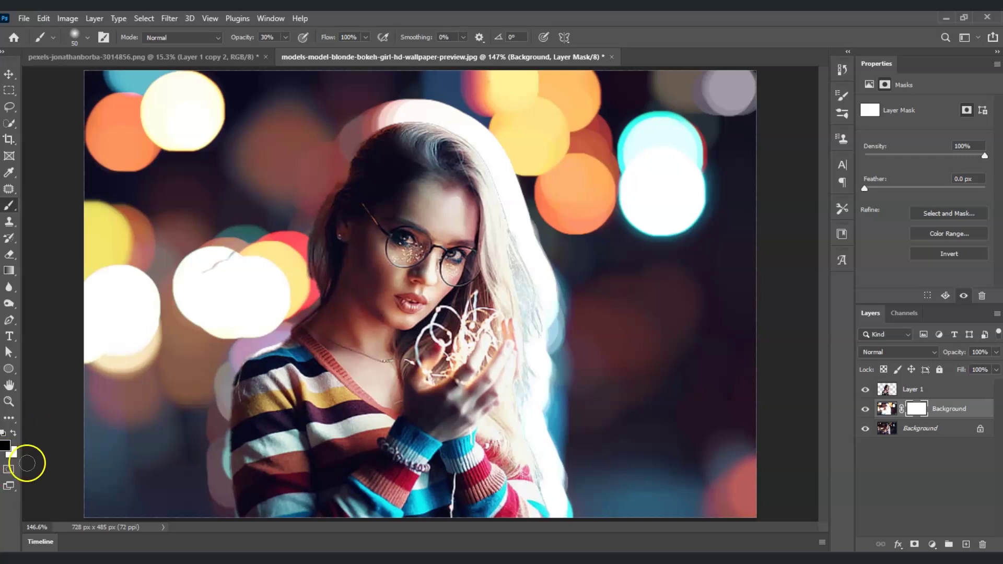
pyautogui.click(288, 41)
pyautogui.moveTo(285, 51); pyautogui.dragTo(308, 55)
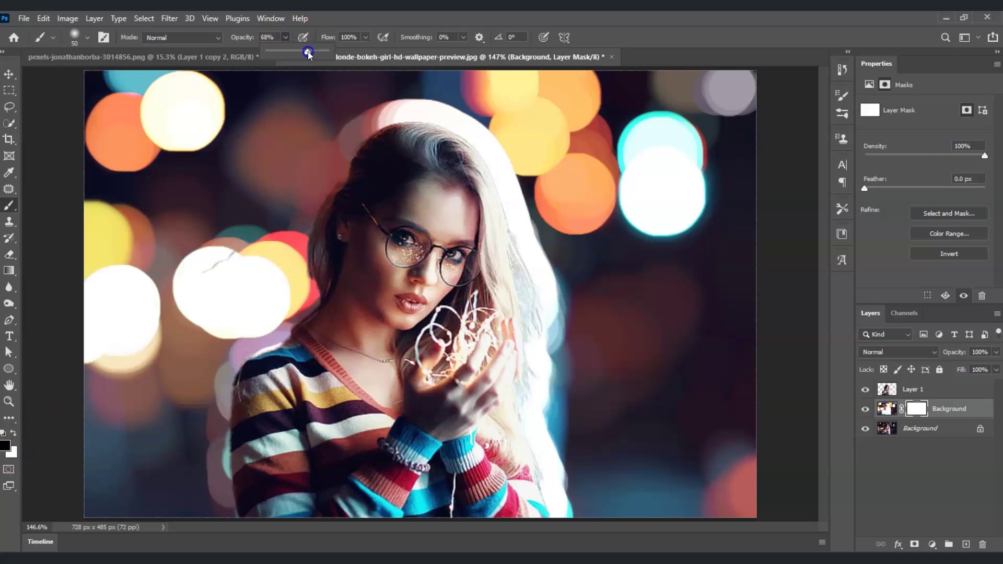
pyautogui.moveTo(554, 454)
pyautogui.mouseDown()
pyautogui.moveTo(560, 501)
pyautogui.moveTo(537, 515)
pyautogui.moveTo(544, 482)
pyautogui.moveTo(532, 498)
pyautogui.moveTo(554, 514)
pyautogui.moveTo(552, 425)
pyautogui.moveTo(526, 468)
pyautogui.moveTo(517, 445)
pyautogui.moveTo(545, 382)
pyautogui.moveTo(519, 430)
pyautogui.moveTo(527, 367)
pyautogui.moveTo(550, 345)
pyautogui.moveTo(513, 364)
pyautogui.moveTo(488, 268)
pyautogui.moveTo(529, 254)
pyautogui.moveTo(516, 225)
pyautogui.moveTo(499, 232)
pyautogui.moveTo(504, 223)
pyautogui.moveTo(492, 219)
pyautogui.moveTo(428, 101)
pyautogui.moveTo(502, 182)
pyautogui.moveTo(451, 128)
pyautogui.moveTo(430, 148)
pyautogui.moveTo(578, 354)
pyautogui.moveTo(449, 365)
pyautogui.moveTo(573, 359)
pyautogui.moveTo(555, 348)
pyautogui.moveTo(589, 343)
pyautogui.mouseUp()
# Duplicate the masked Background layer and drag Background copy above Layer 1
pyautogui.click(921, 437)
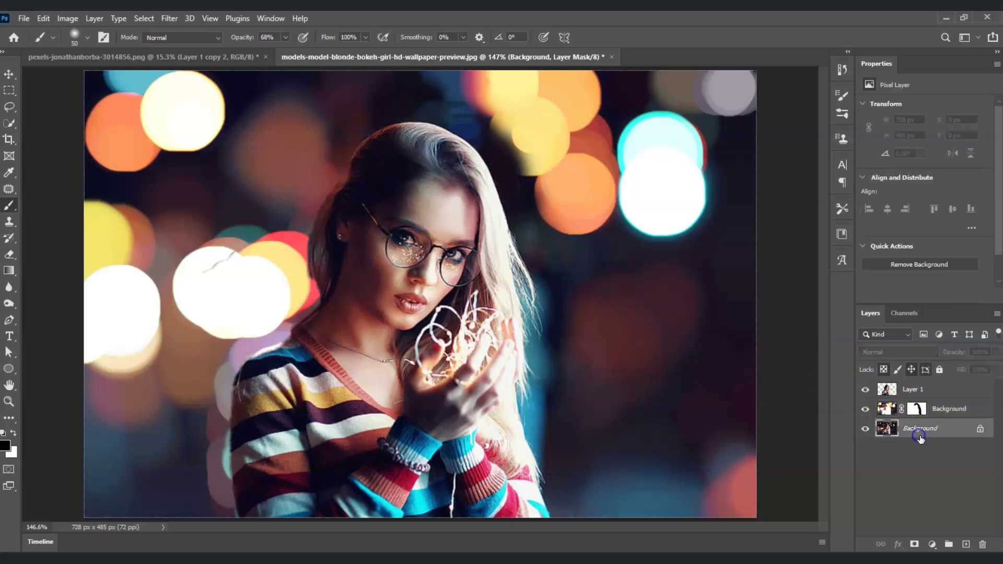
pyautogui.click(945, 413)
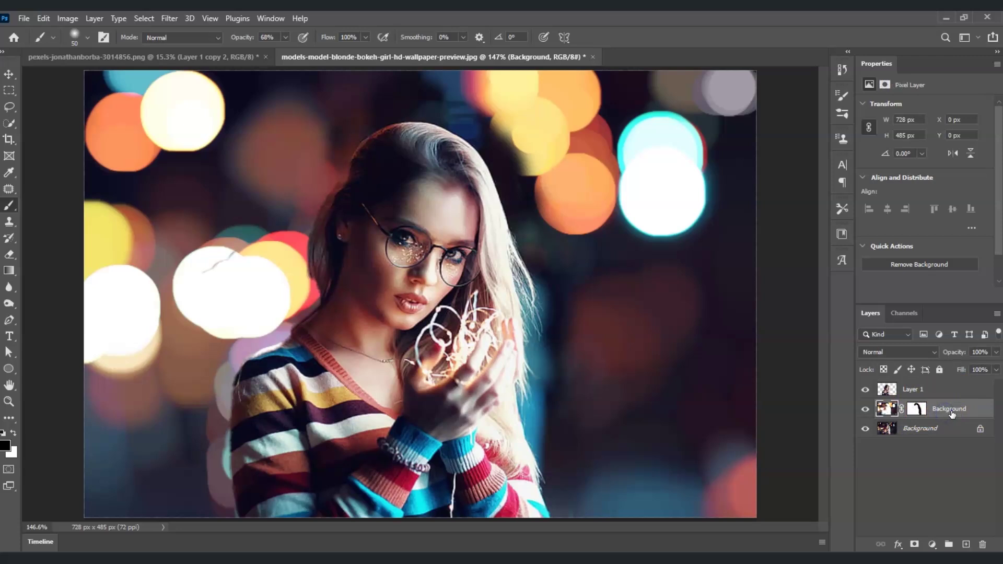
pyautogui.hotkey('ctrl', 'j')
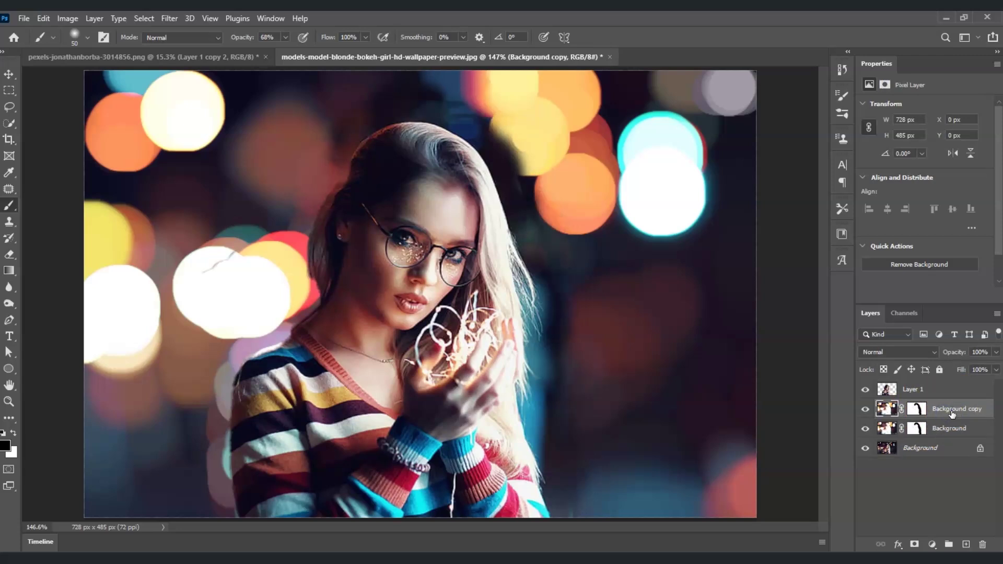
pyautogui.click(940, 412)
pyautogui.click(955, 414)
pyautogui.click(945, 417)
pyautogui.moveTo(946, 416); pyautogui.dragTo(943, 390)
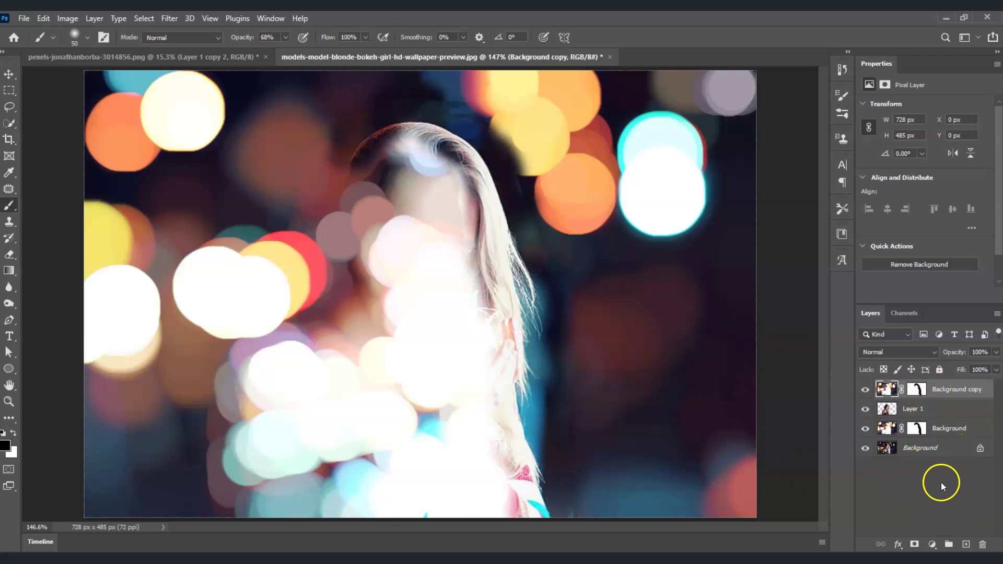
# Change Background copy's blend mode to Multiply in the Layers panel
pyautogui.click(964, 389)
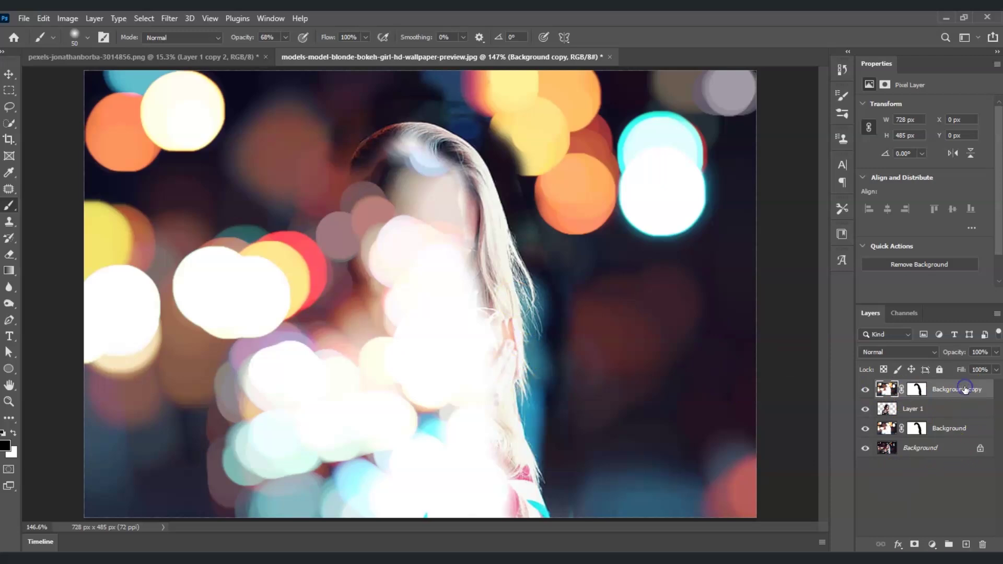
pyautogui.click(935, 351)
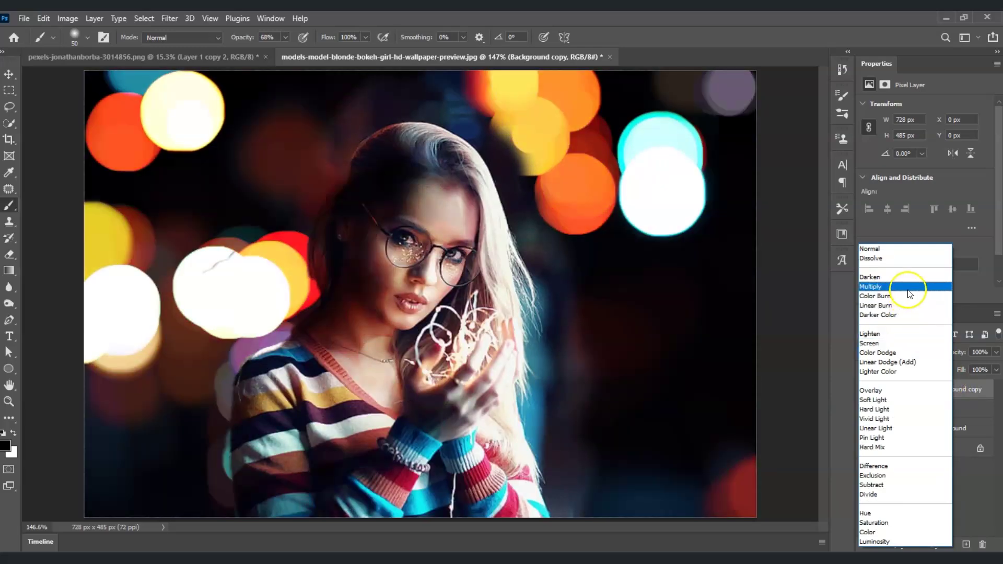
pyautogui.click(908, 287)
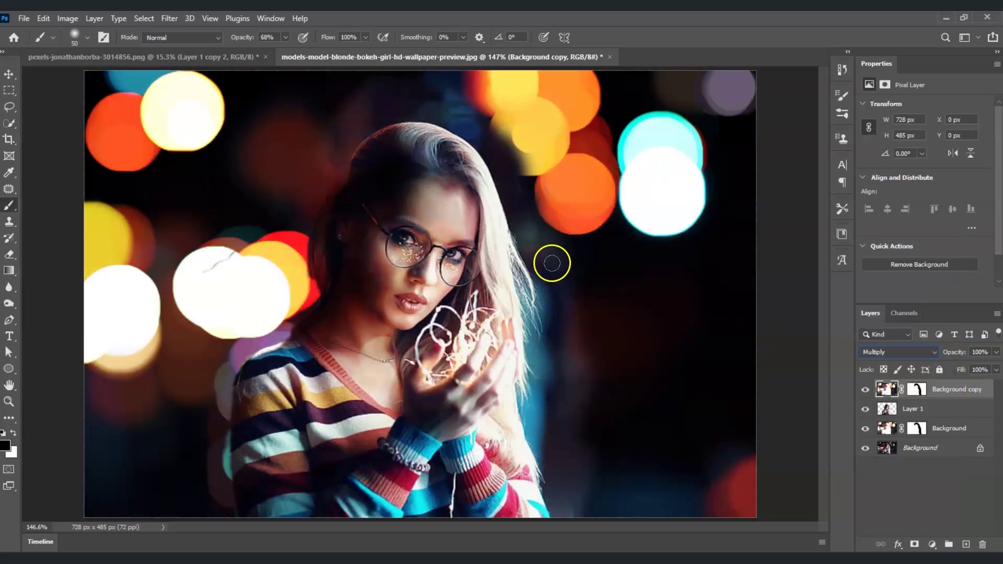
pyautogui.moveTo(552, 263); pyautogui.dragTo(556, 264)
pyautogui.click(163, 442)
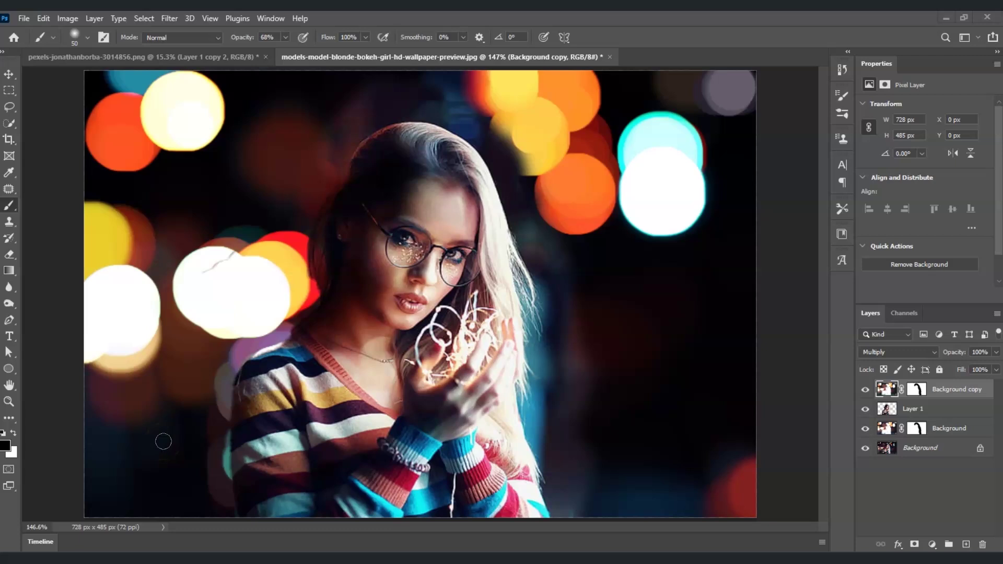
pyautogui.click(943, 389)
pyautogui.click(962, 391)
# Apply a Camera Raw Filter with Clarity +15, Dehaze +11 and Vignetting -16
pyautogui.click(167, 18)
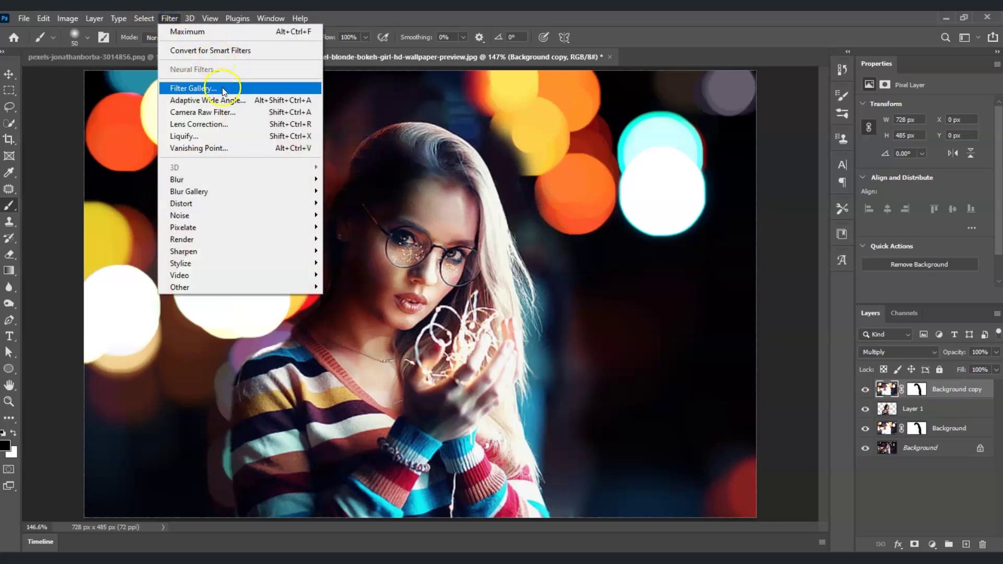
pyautogui.click(223, 109)
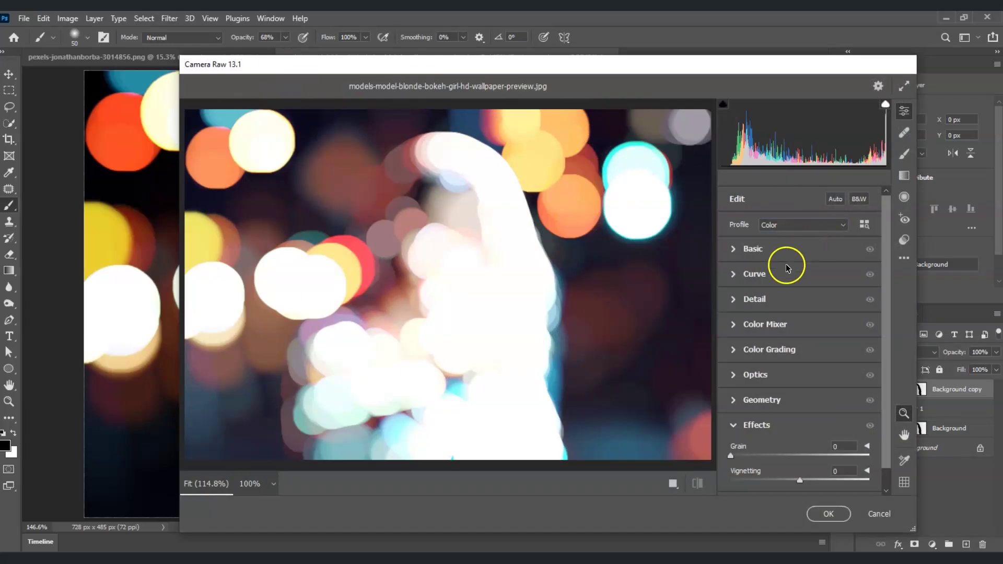
pyautogui.click(734, 251)
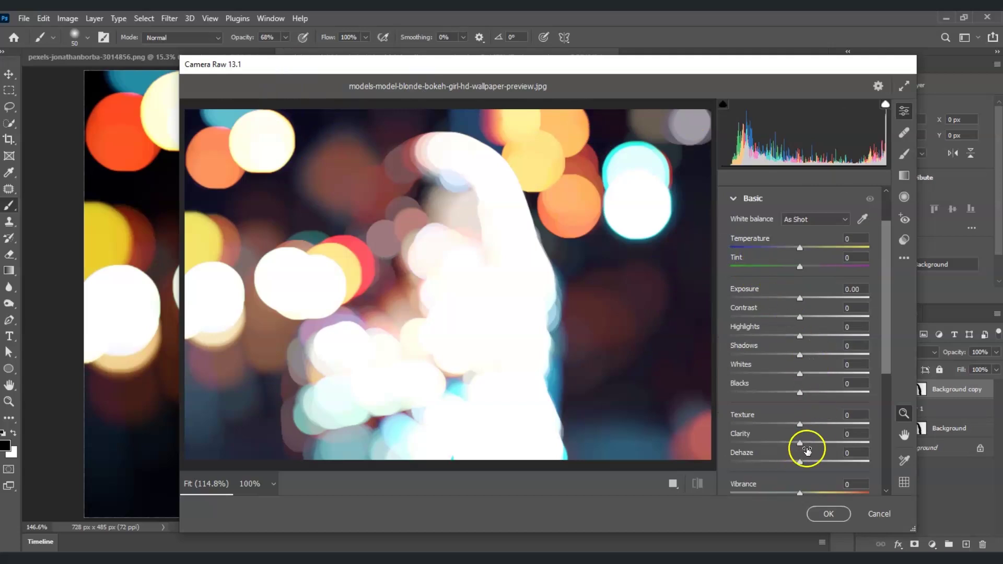
pyautogui.moveTo(800, 443); pyautogui.dragTo(809, 466)
pyautogui.scroll(-3, 832, 419)
pyautogui.scroll(-6, 836, 421)
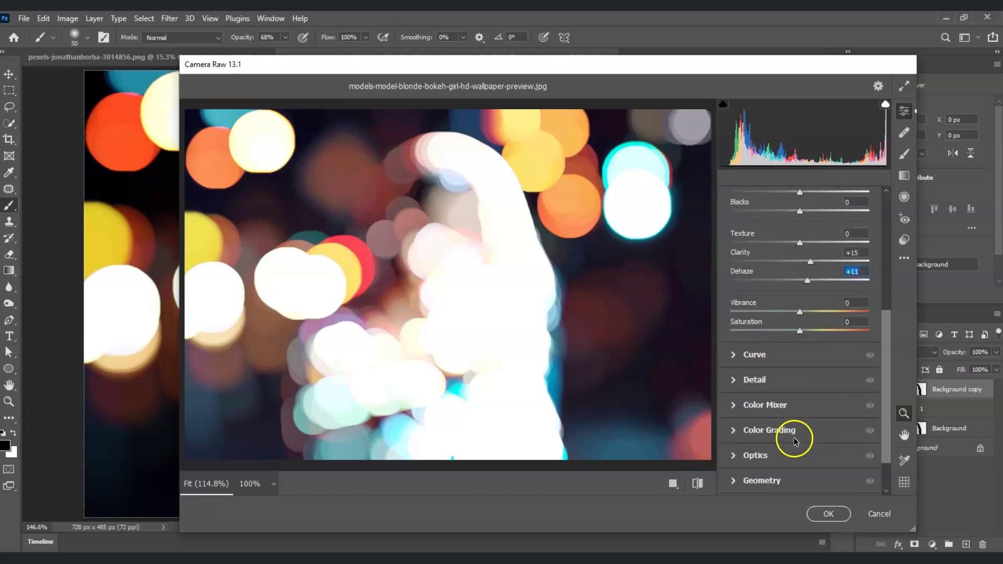
pyautogui.click(739, 476)
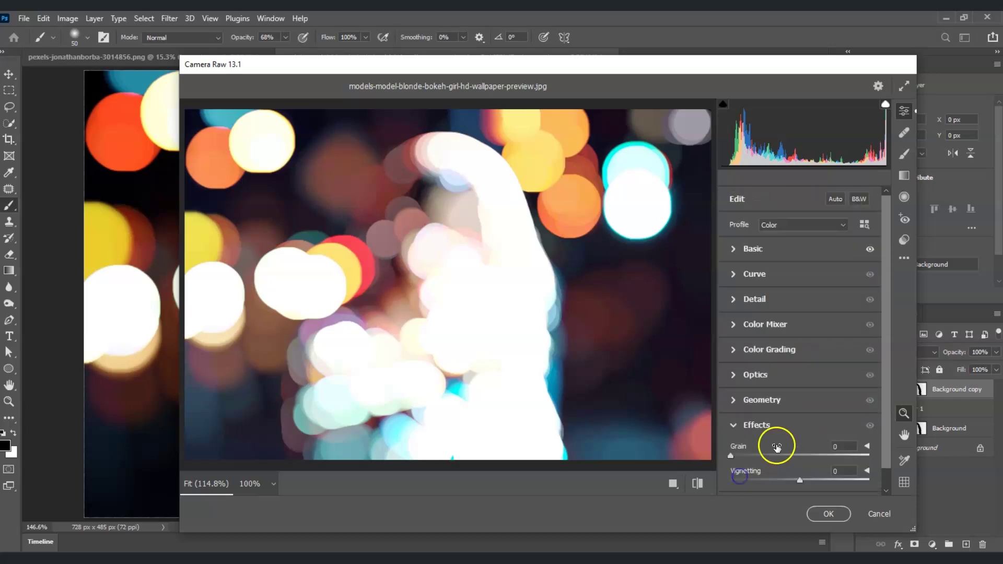
pyautogui.moveTo(801, 458); pyautogui.dragTo(789, 465)
pyautogui.click(828, 514)
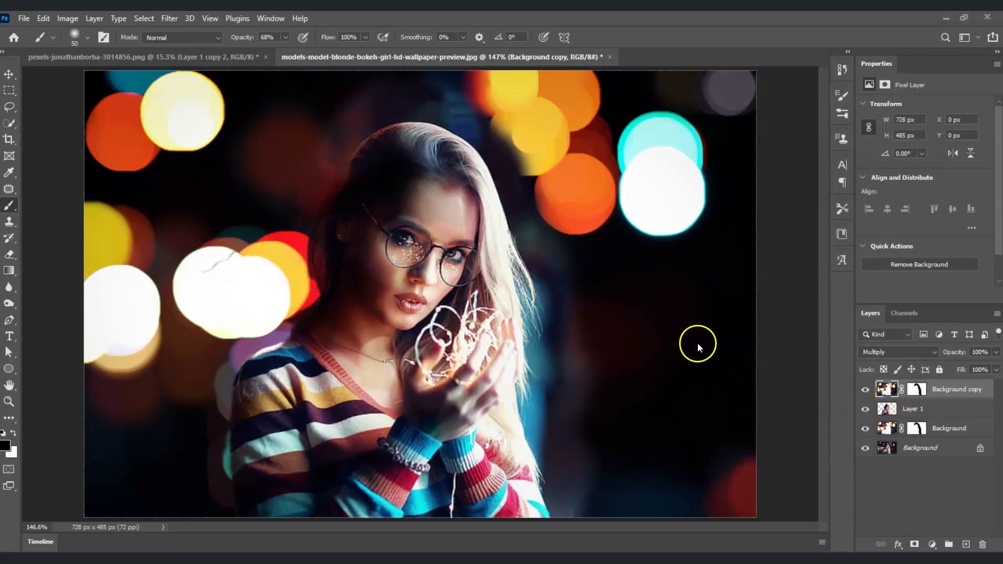
# Add the original photo as top layer Background copy 2, then hide it
pyautogui.moveTo(920, 447); pyautogui.dragTo(930, 386)
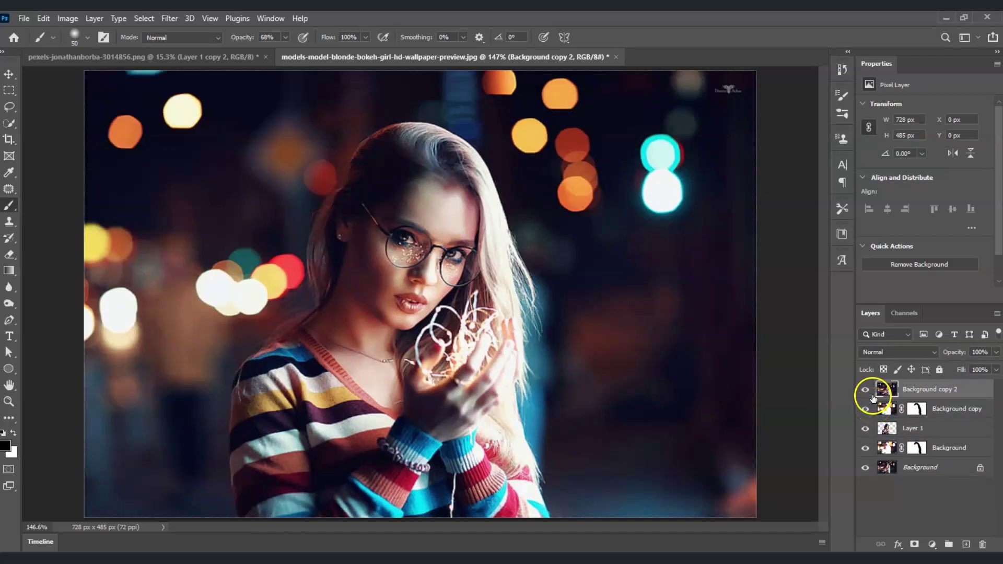
pyautogui.click(866, 390)
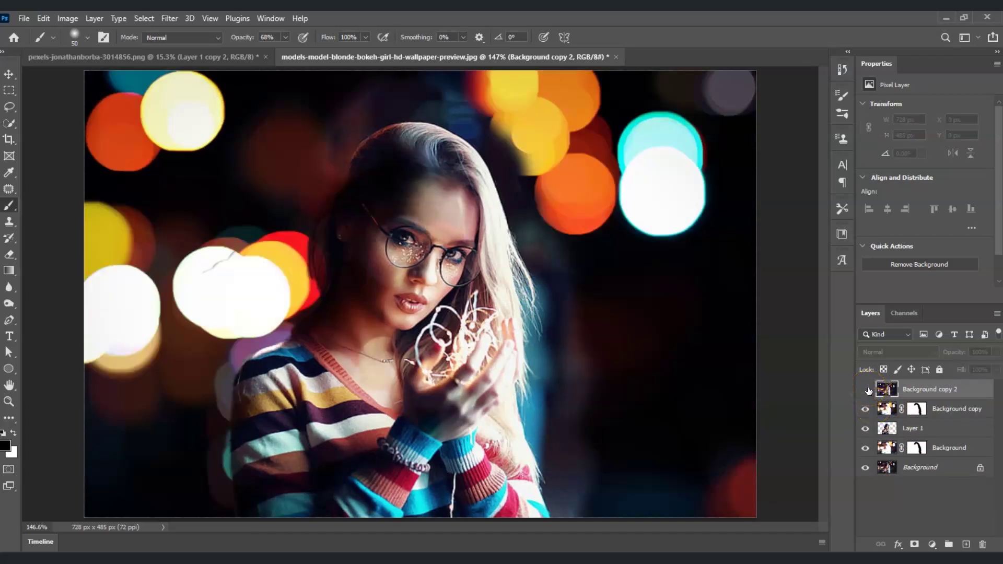